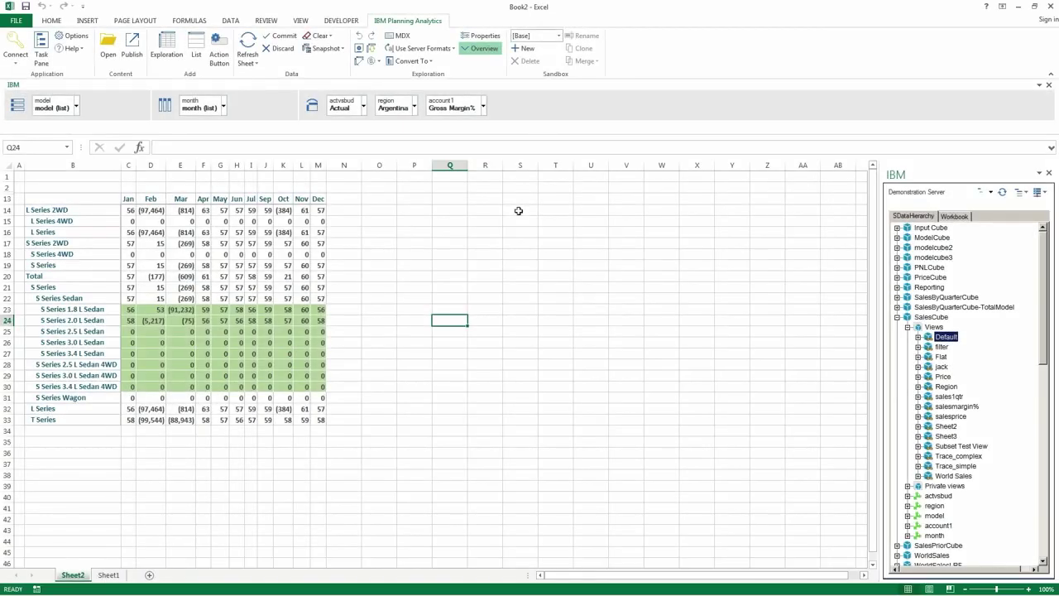
- Convert the Actual/Argentina/Gross Margin% exploration on Sheet2 into a dynamic report on that same sheet
{"action": "left_click", "coordinate": [445, 201]}
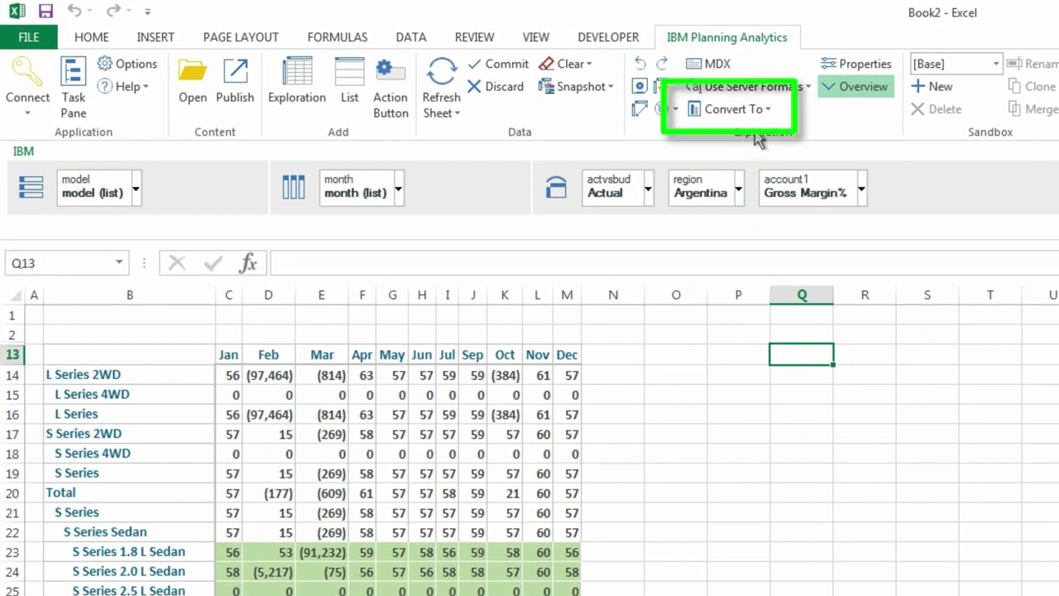
{"action": "left_click", "coordinate": [767, 110]}
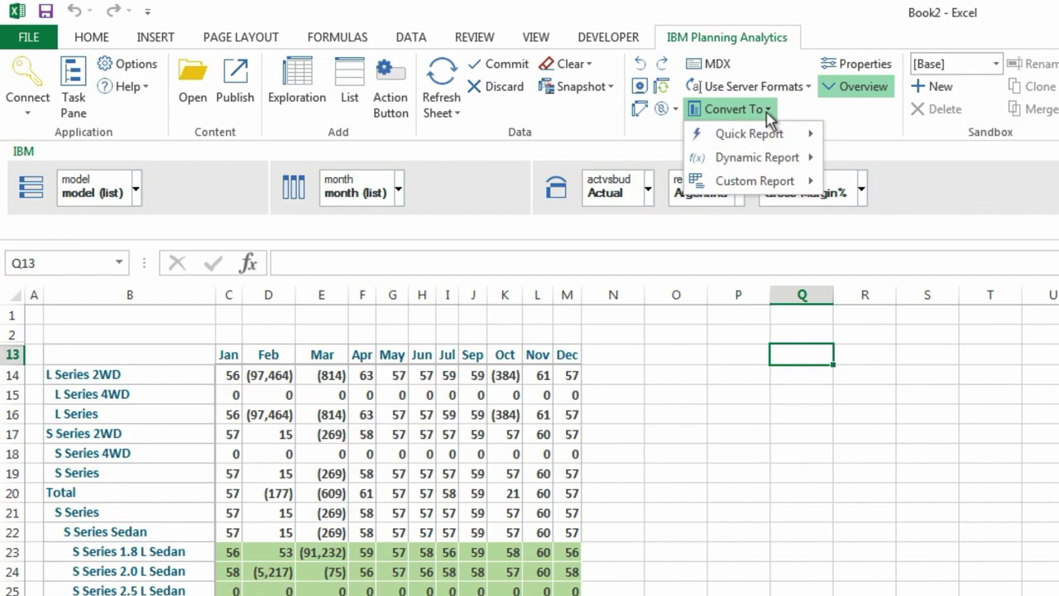
{"action": "mouse_move", "coordinate": [799, 161]}
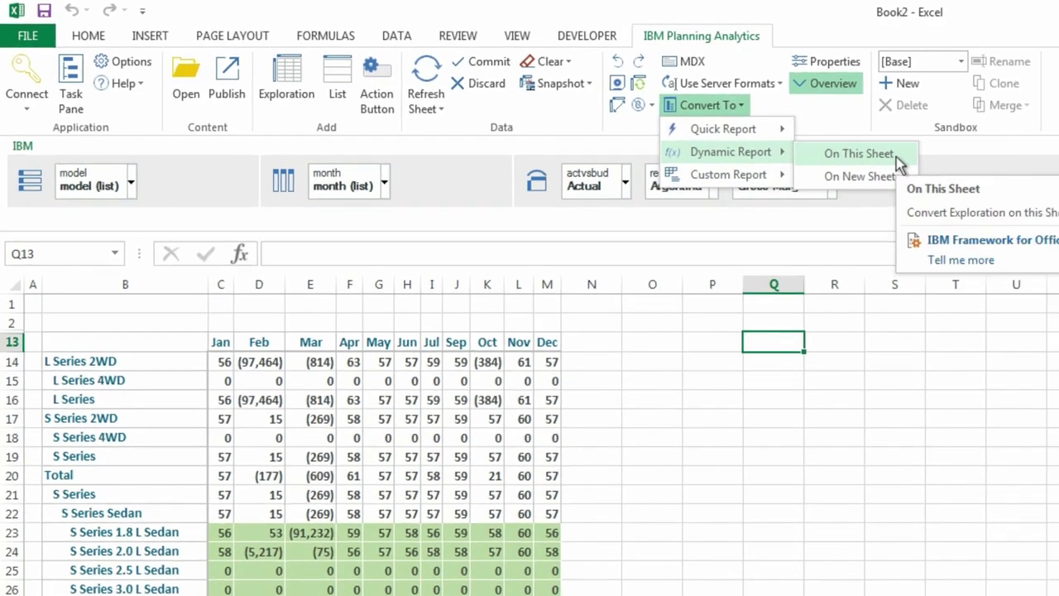
{"action": "left_click", "coordinate": [898, 158]}
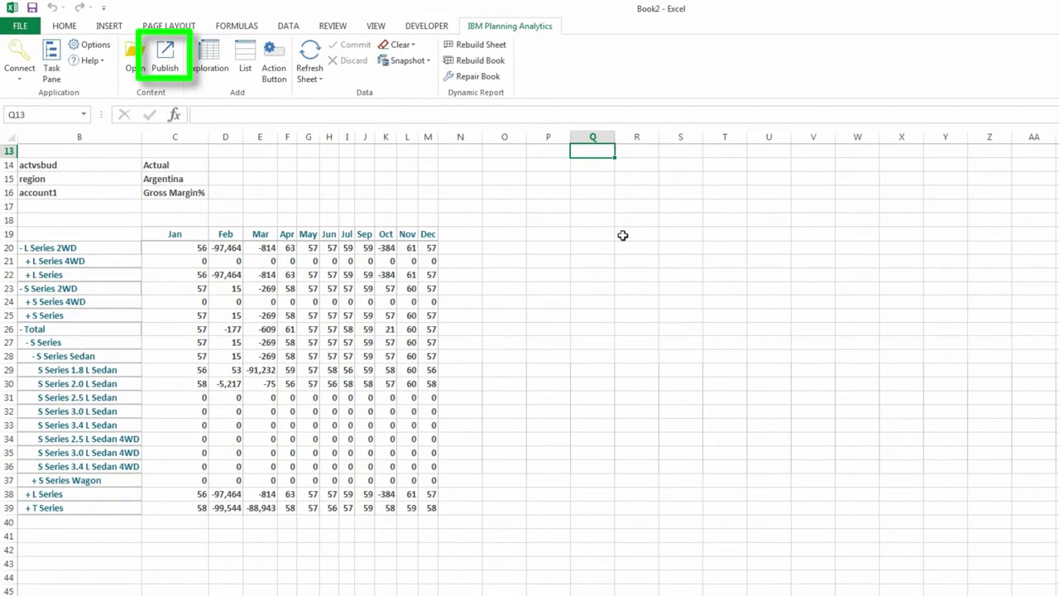
- Publish Book2 as 'Demonstration' to SmartCo > Reports through the Planning Analytics Workspace connection
{"action": "left_click", "coordinate": [174, 80]}
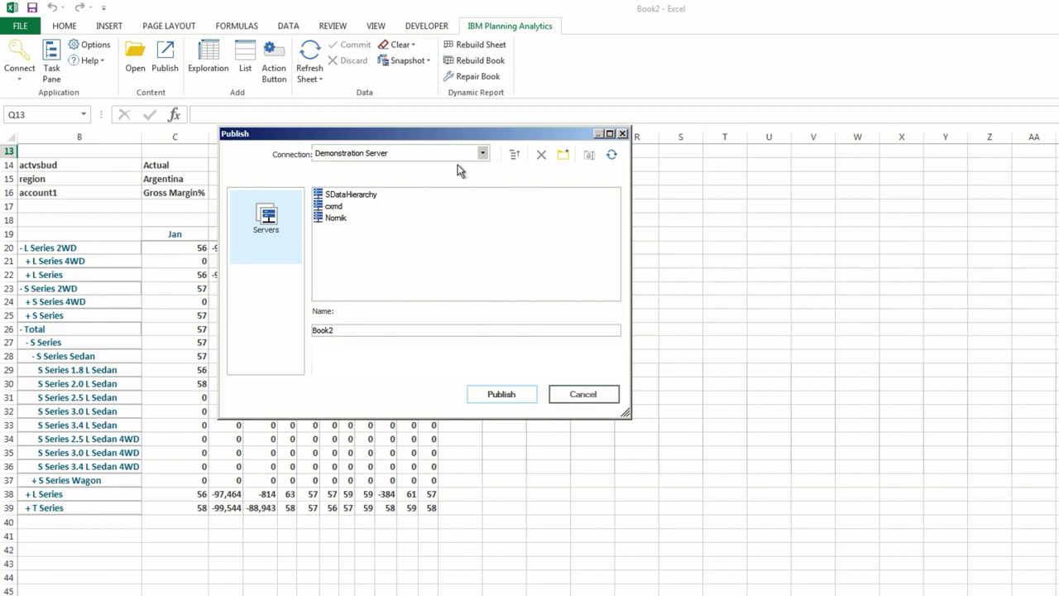
{"action": "left_click", "coordinate": [482, 153]}
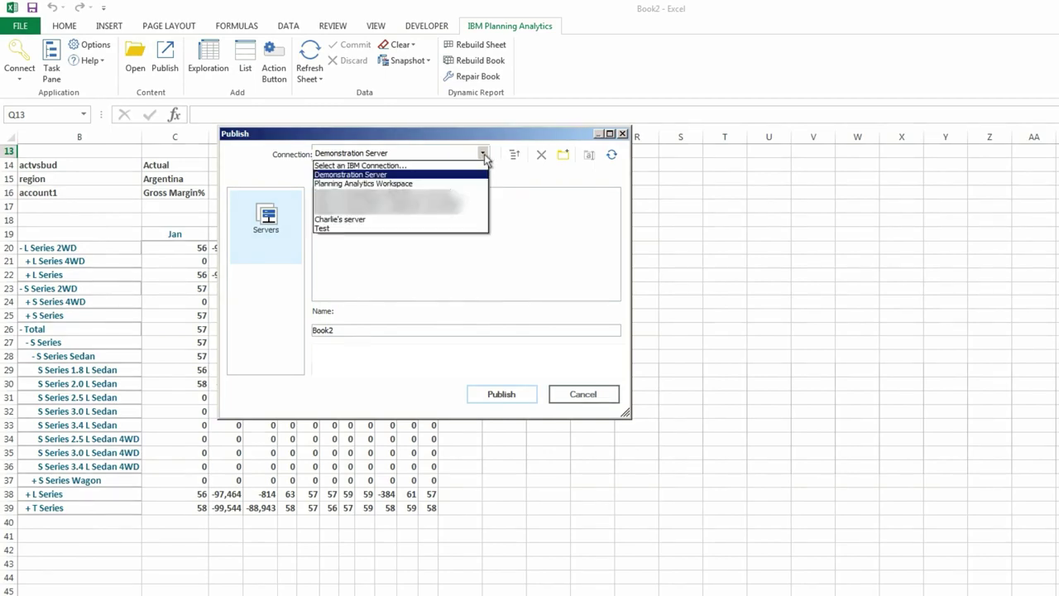
{"action": "left_click", "coordinate": [436, 184]}
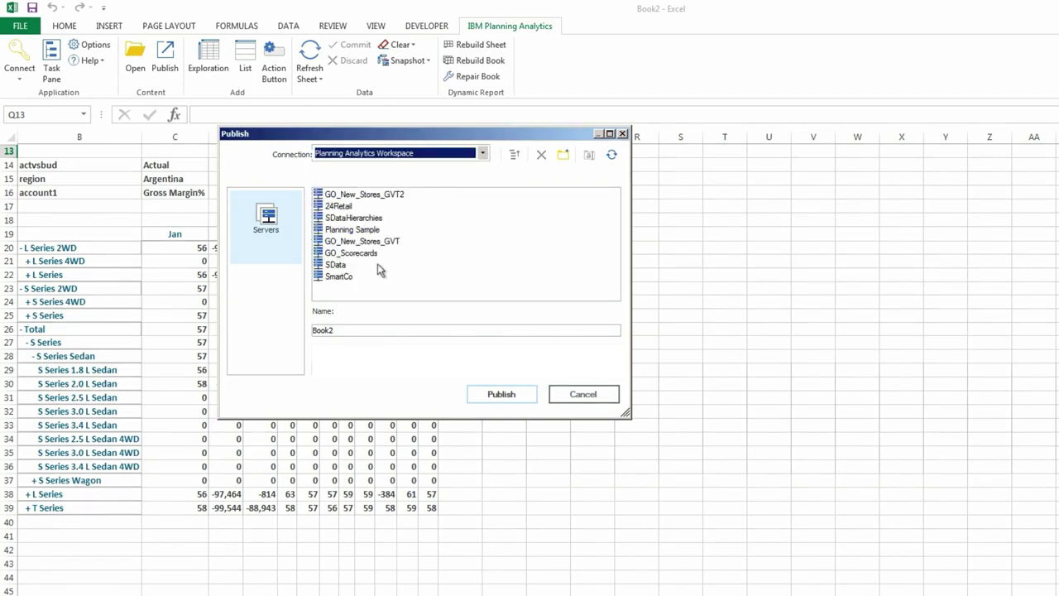
{"action": "double_click", "coordinate": [342, 280]}
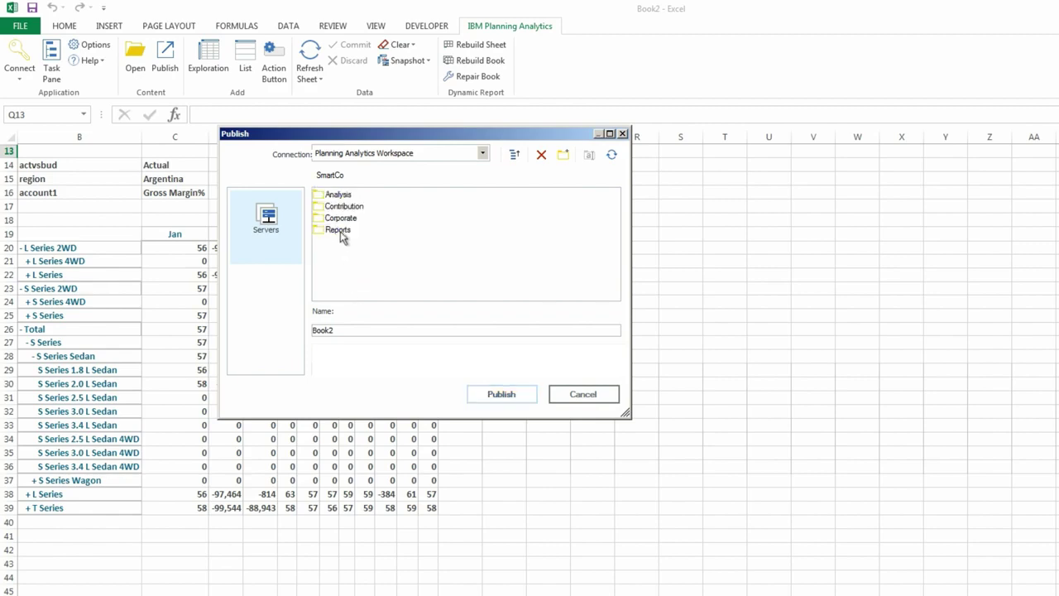
{"action": "double_click", "coordinate": [342, 236]}
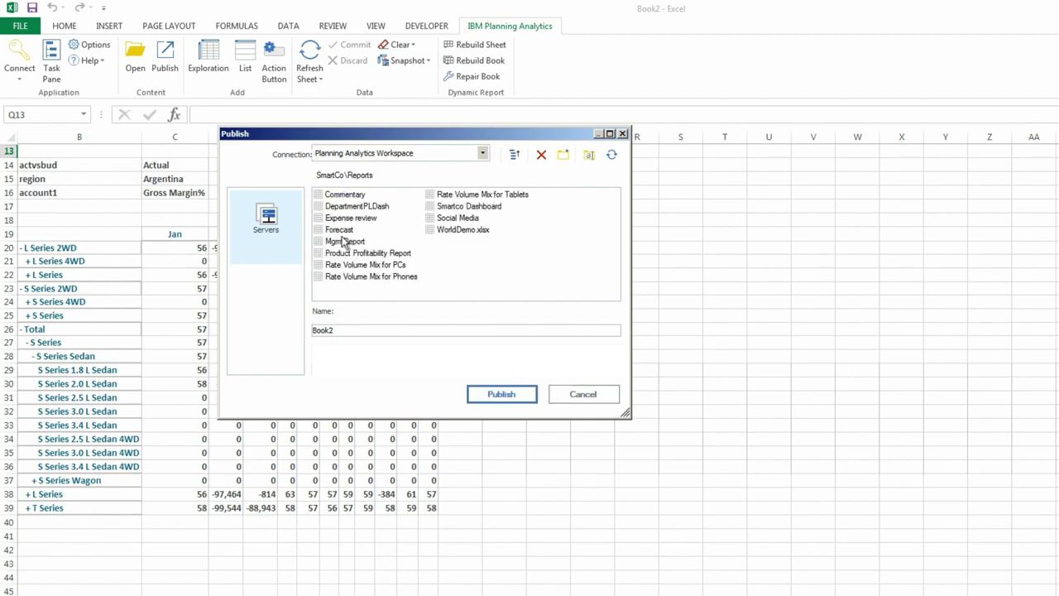
{"action": "left_click_drag", "start_coordinate": [349, 330], "coordinate": [303, 333]}
{"action": "type", "text": "Demonstration"}
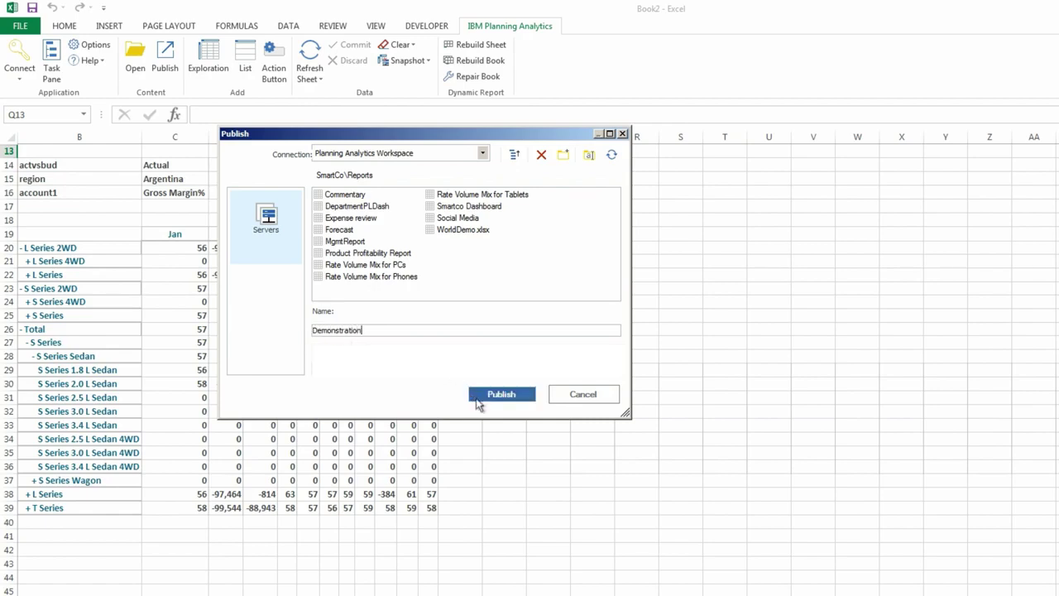
{"action": "left_click", "coordinate": [501, 394]}
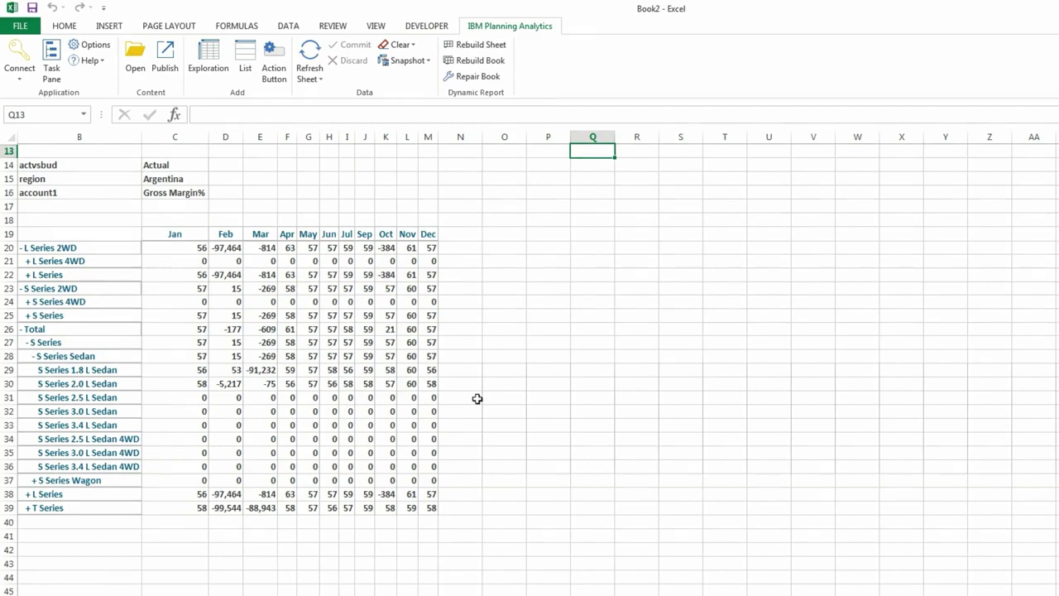
- Make Demonstration.xlsx in SmartCo\Reports public, then recheck its sharing options
{"action": "left_click", "coordinate": [169, 71]}
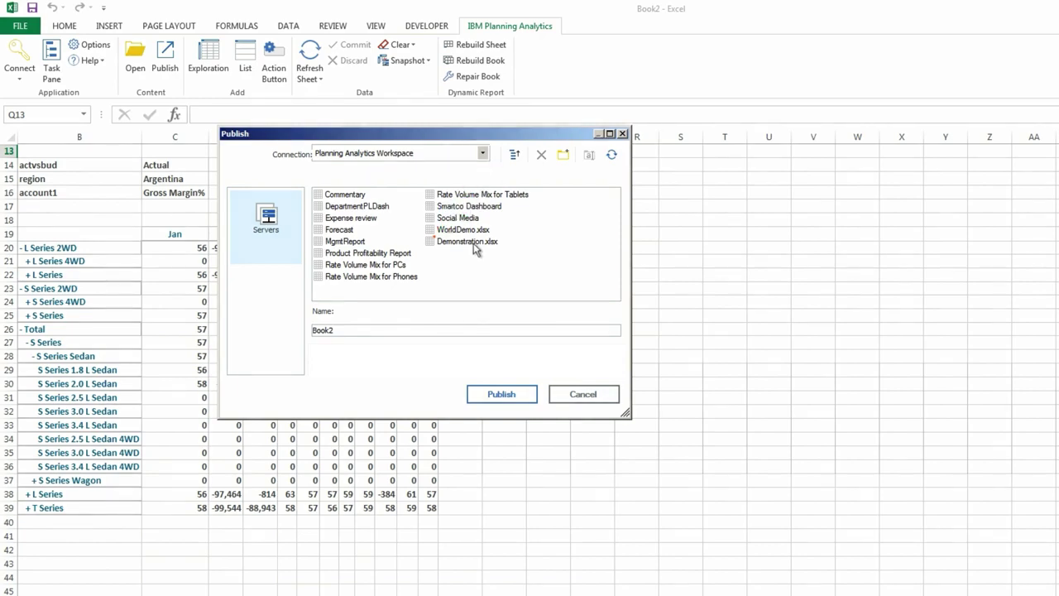
{"action": "left_click", "coordinate": [469, 246]}
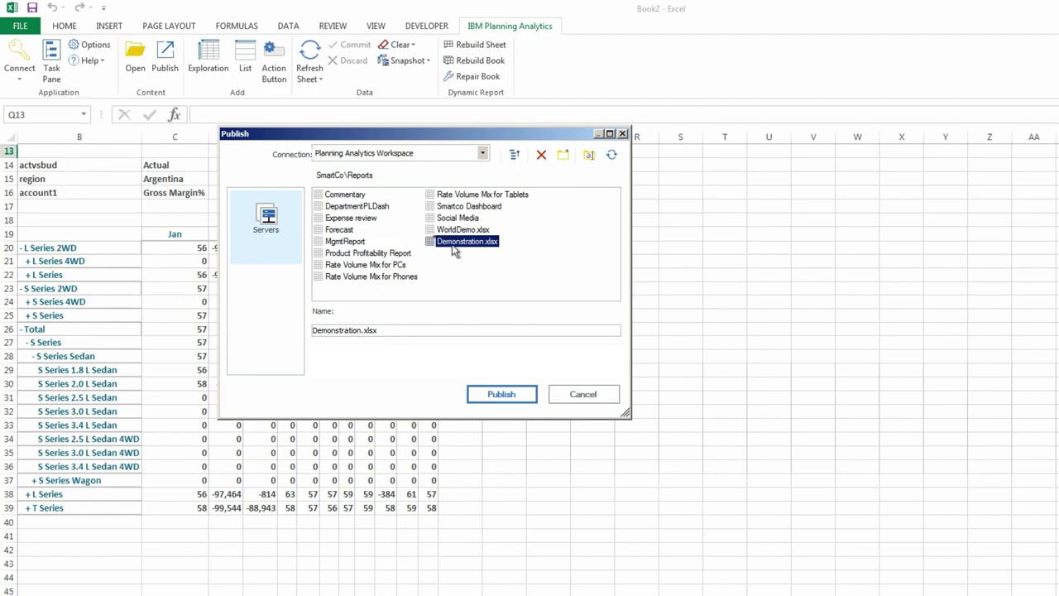
{"action": "right_click", "coordinate": [453, 250]}
{"action": "left_click", "coordinate": [459, 253]}
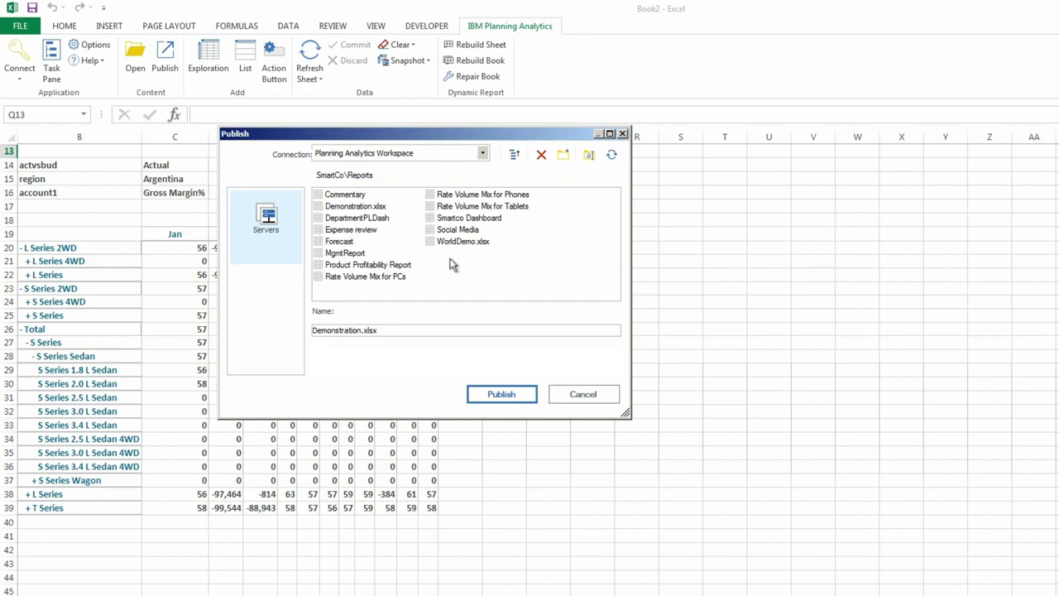
{"action": "left_click", "coordinate": [372, 210]}
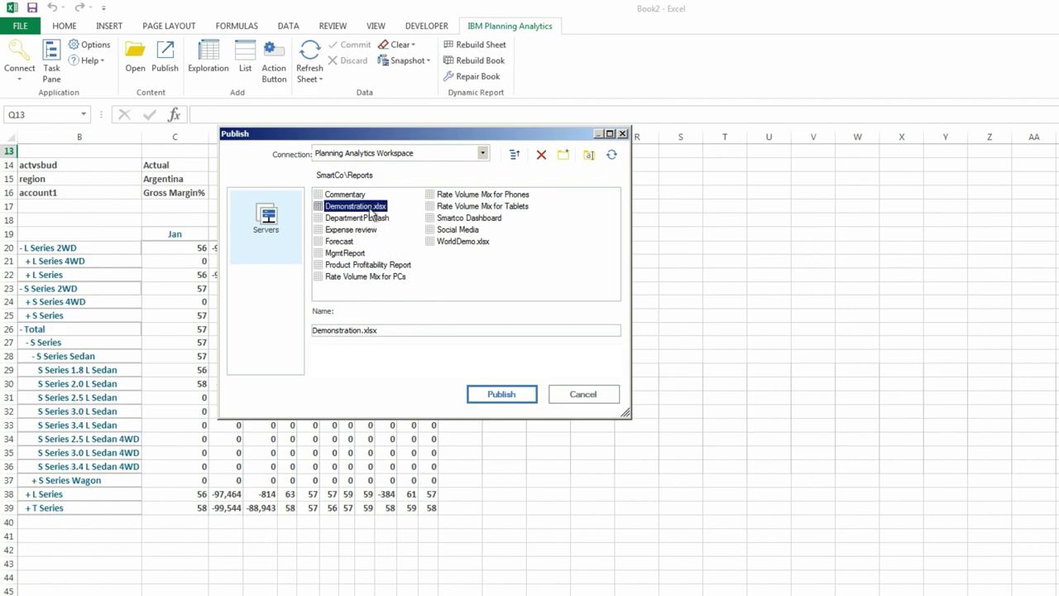
{"action": "right_click", "coordinate": [373, 210]}
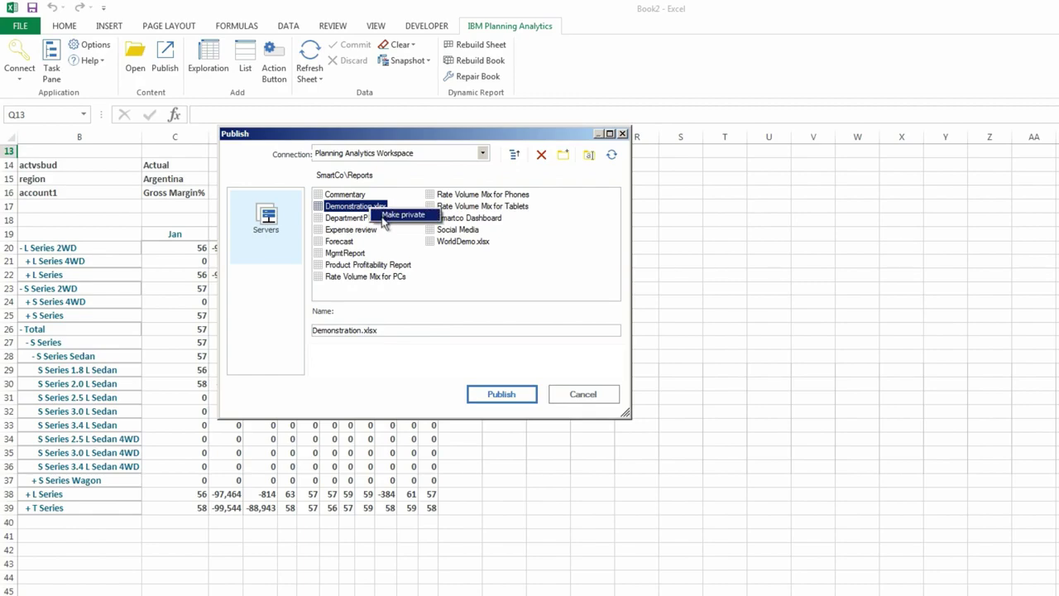
{"action": "left_click", "coordinate": [383, 216]}
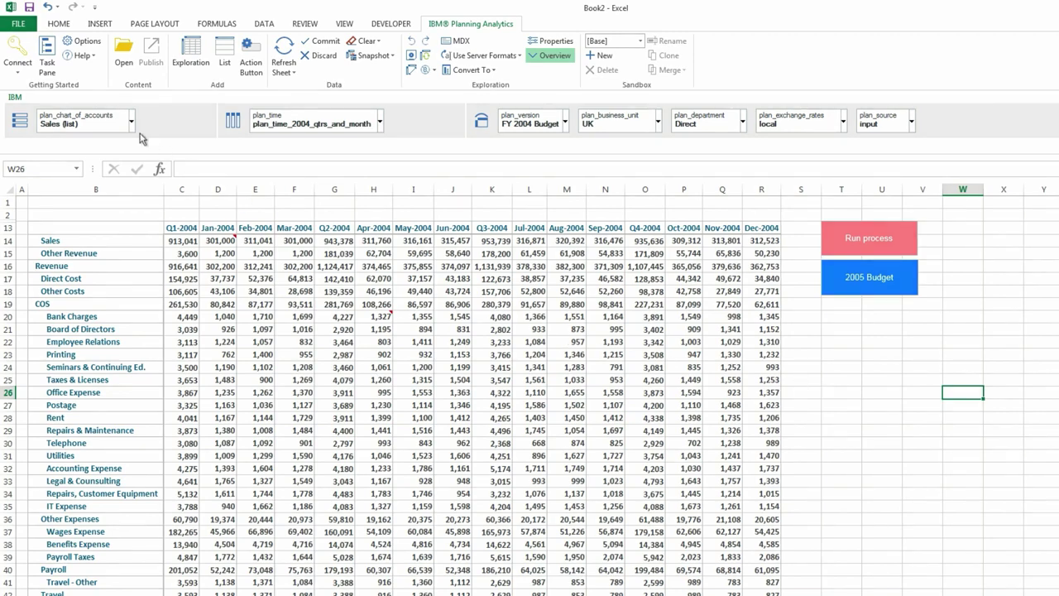
- Save Book2 to the Desktop as ActionButtonBook, an Excel Macro-Enabled Workbook
{"action": "left_click", "coordinate": [22, 27]}
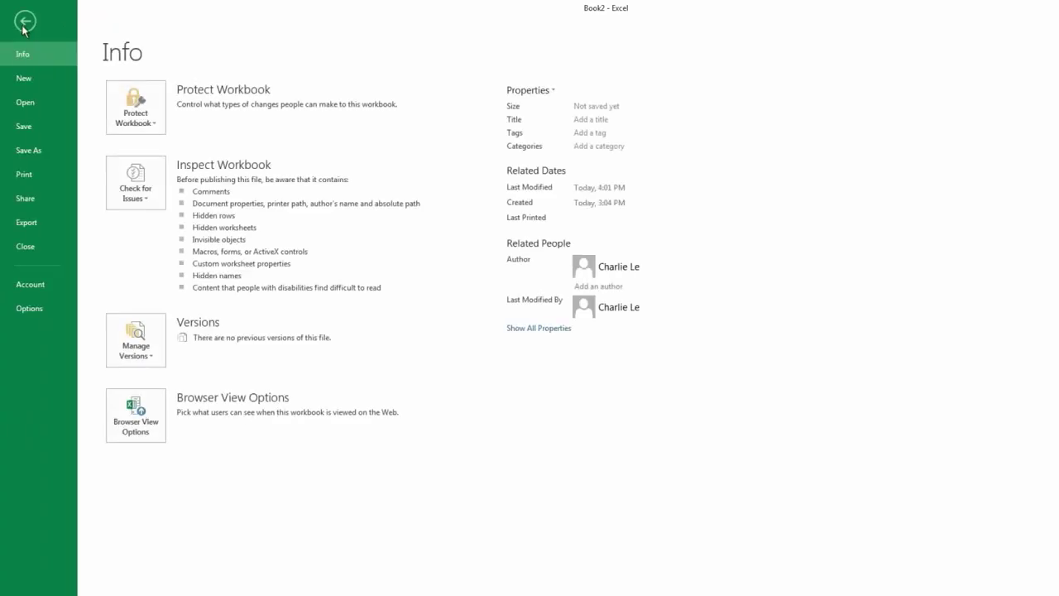
{"action": "left_click", "coordinate": [40, 153]}
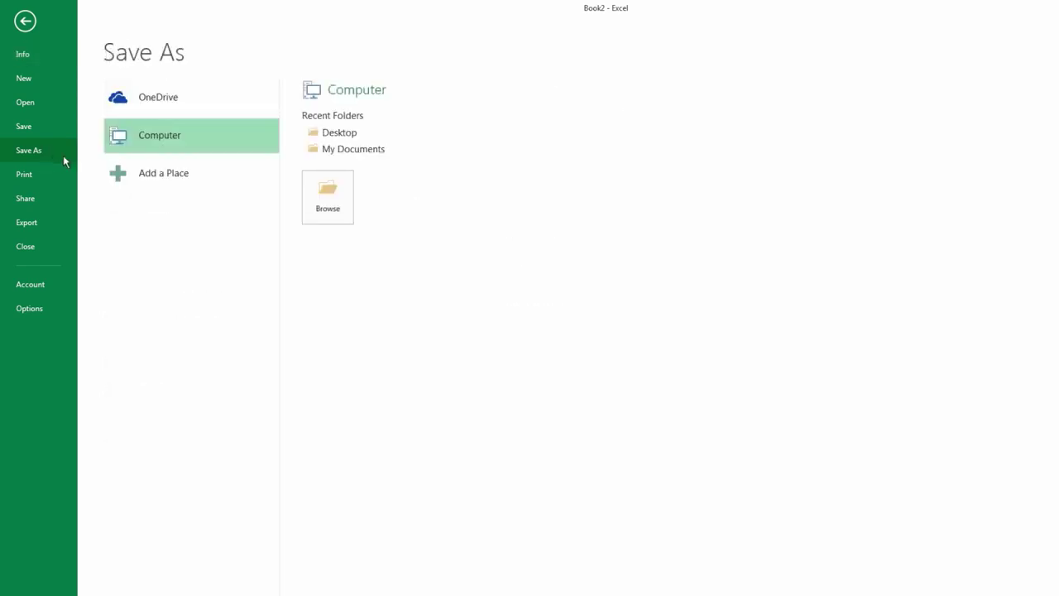
{"action": "left_click", "coordinate": [331, 134]}
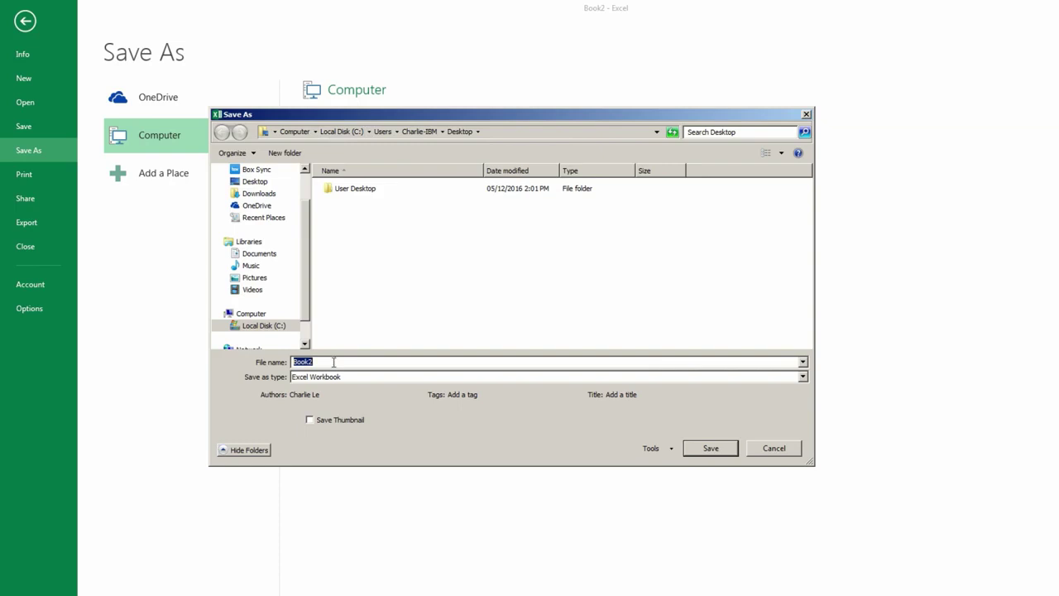
{"action": "left_click_drag", "start_coordinate": [337, 362], "coordinate": [270, 365]}
{"action": "type", "text": "ActionButtonBook"}
{"action": "left_click", "coordinate": [803, 377]}
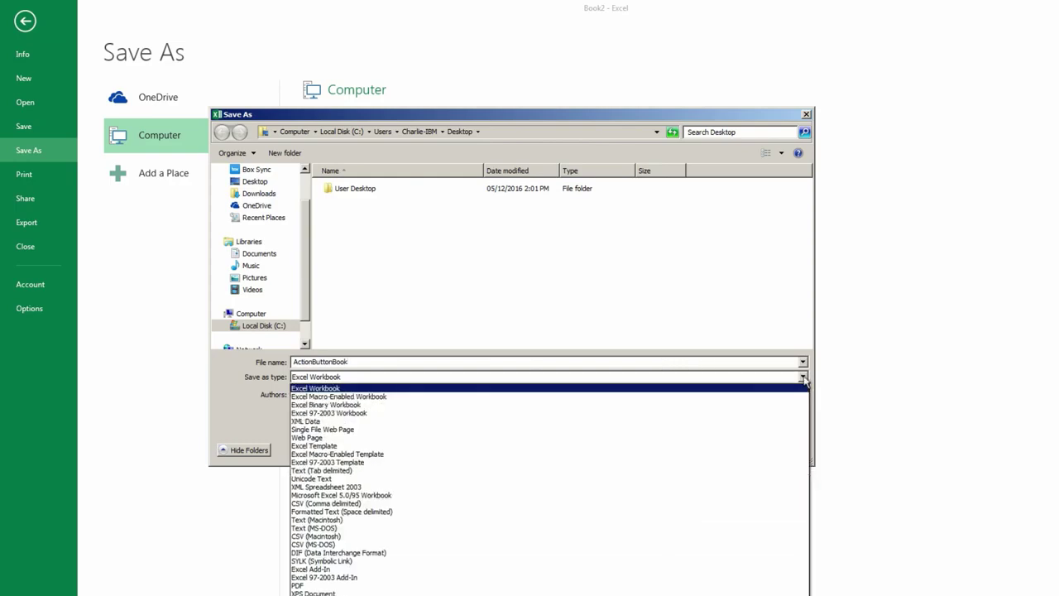
{"action": "left_click", "coordinate": [656, 399]}
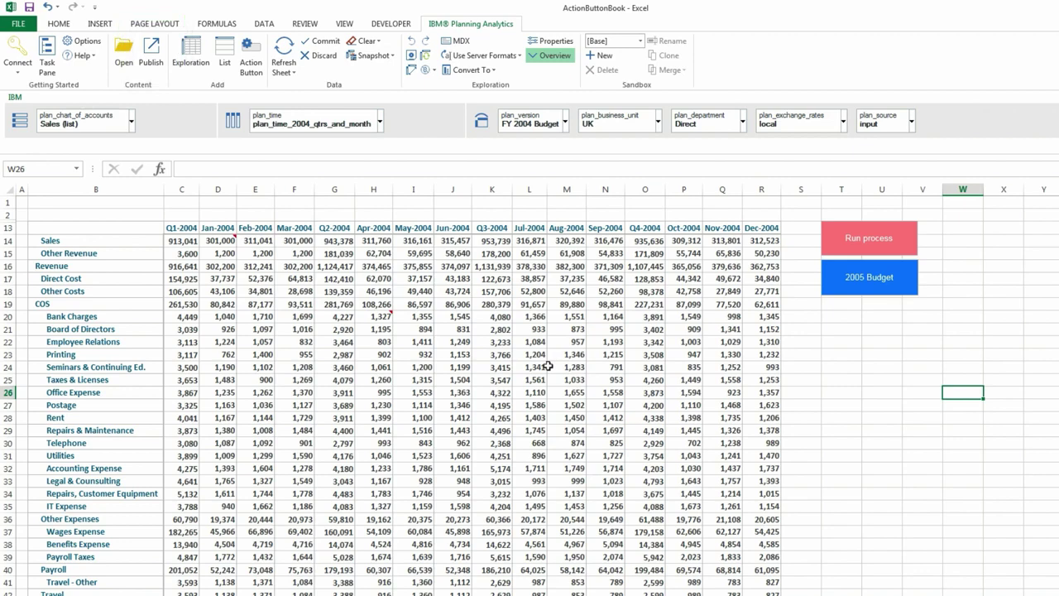
- Publish ActionButtonBook.xlsm to the Planning Sample server's Planning Sample folder and confirm it appears there
{"action": "left_click", "coordinate": [149, 56]}
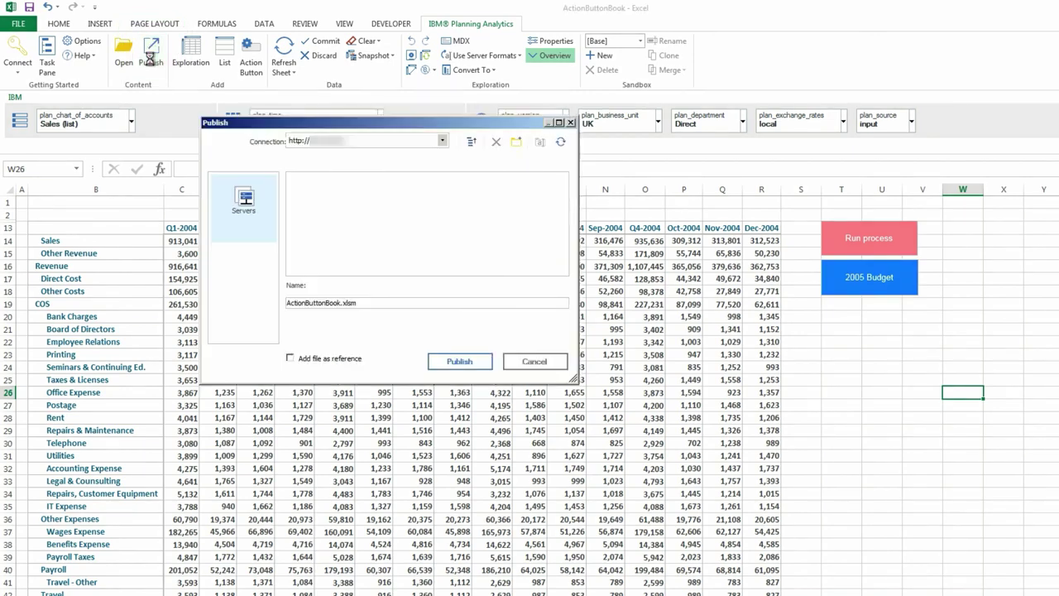
{"action": "left_click", "coordinate": [256, 176]}
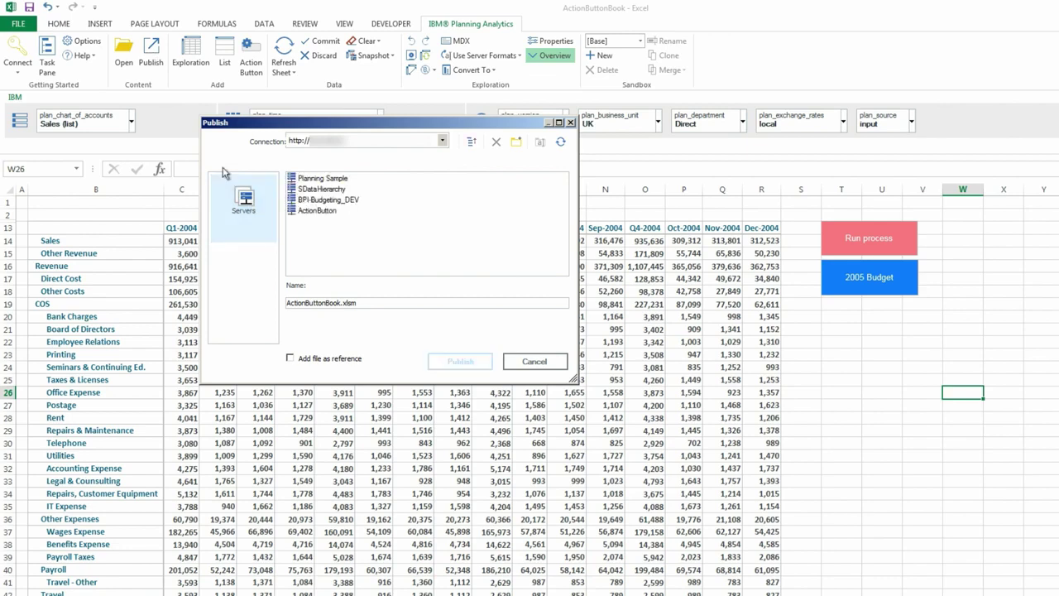
{"action": "double_click", "coordinate": [324, 178]}
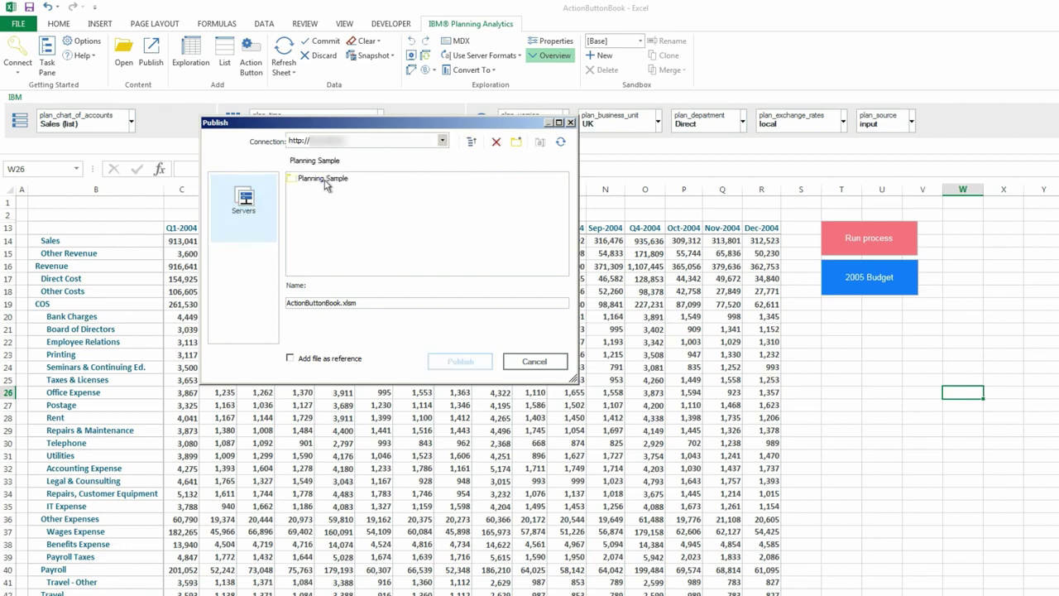
{"action": "left_click", "coordinate": [326, 182]}
{"action": "double_click", "coordinate": [325, 178]}
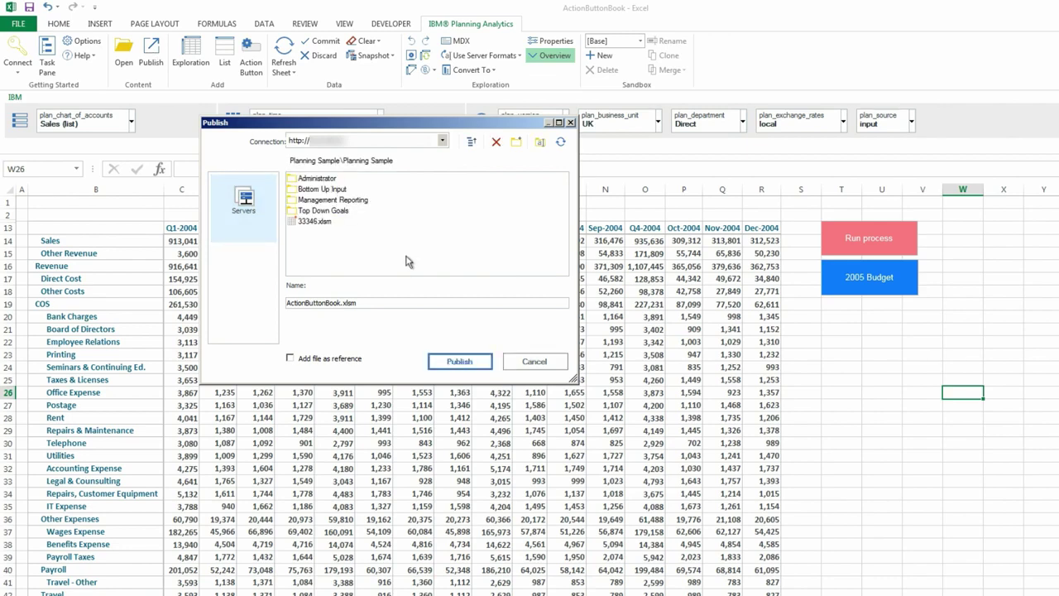
{"action": "left_click", "coordinate": [469, 362]}
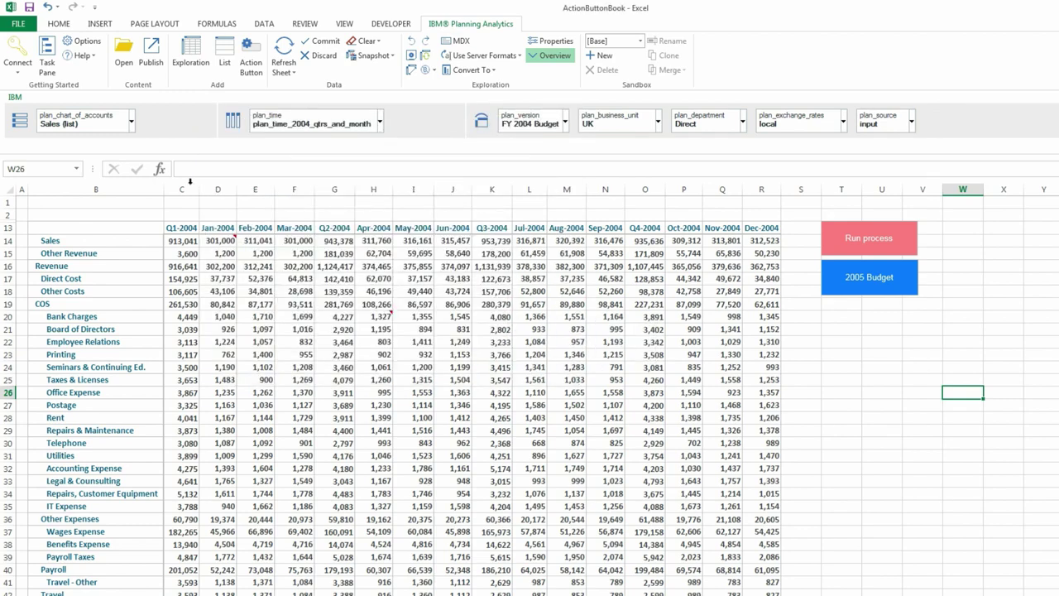
{"action": "left_click", "coordinate": [152, 63]}
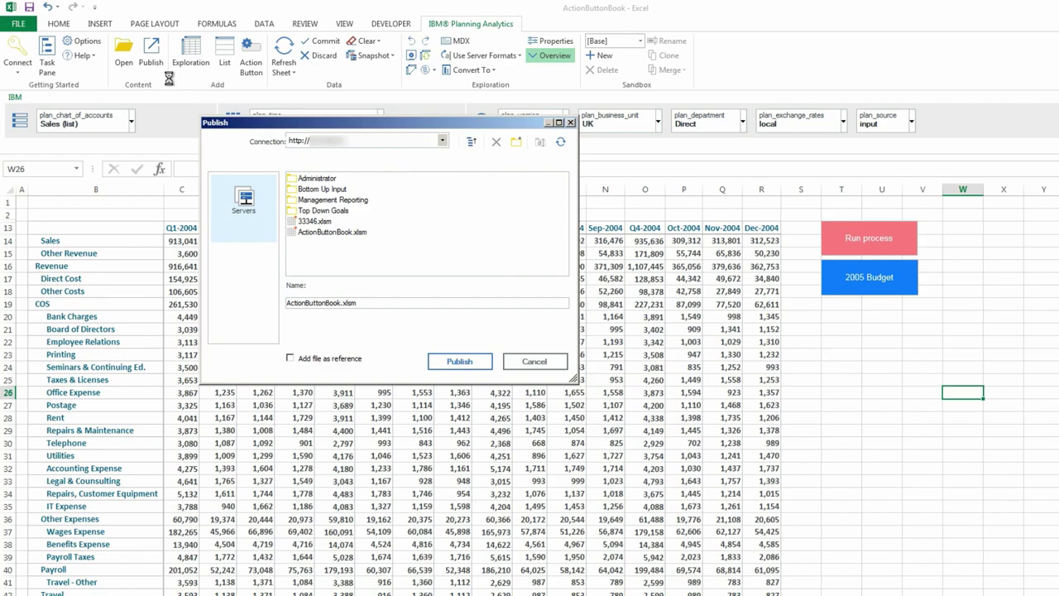
{"action": "left_click", "coordinate": [348, 233]}
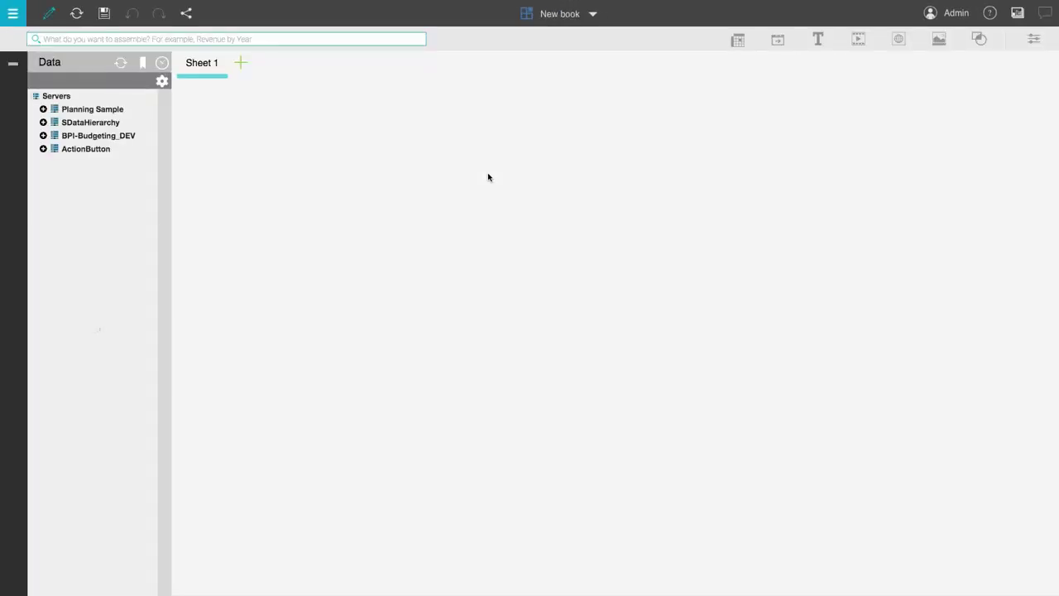
- Place ActionButtonBook.xlsm from Planning Sample > Applications on Sheet 1, enlarged to show the Run process and 2005 Budget buttons
{"action": "left_click", "coordinate": [43, 109]}
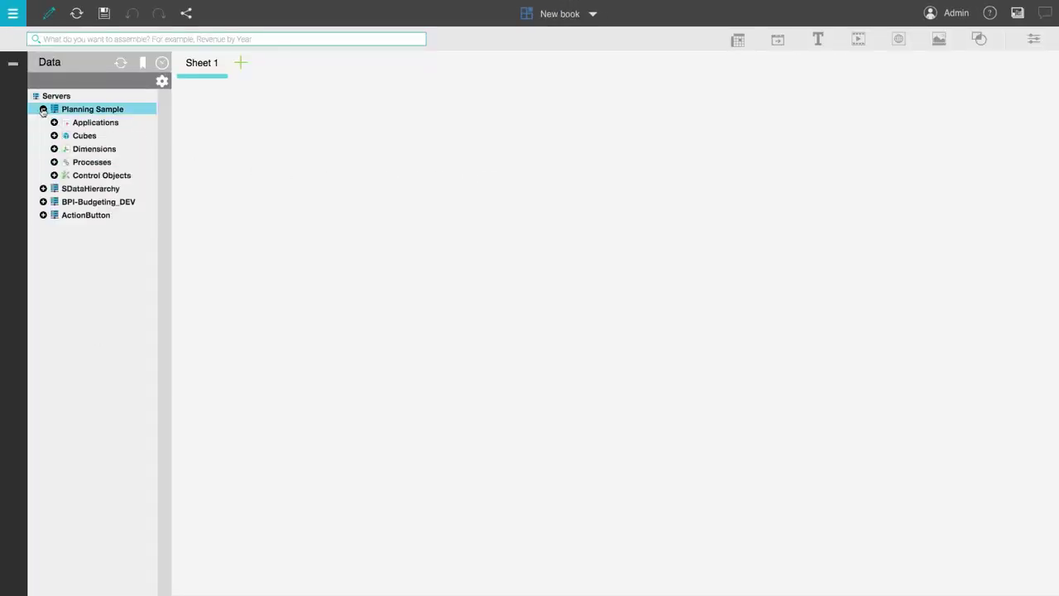
{"action": "left_click", "coordinate": [54, 122]}
{"action": "left_click", "coordinate": [64, 136]}
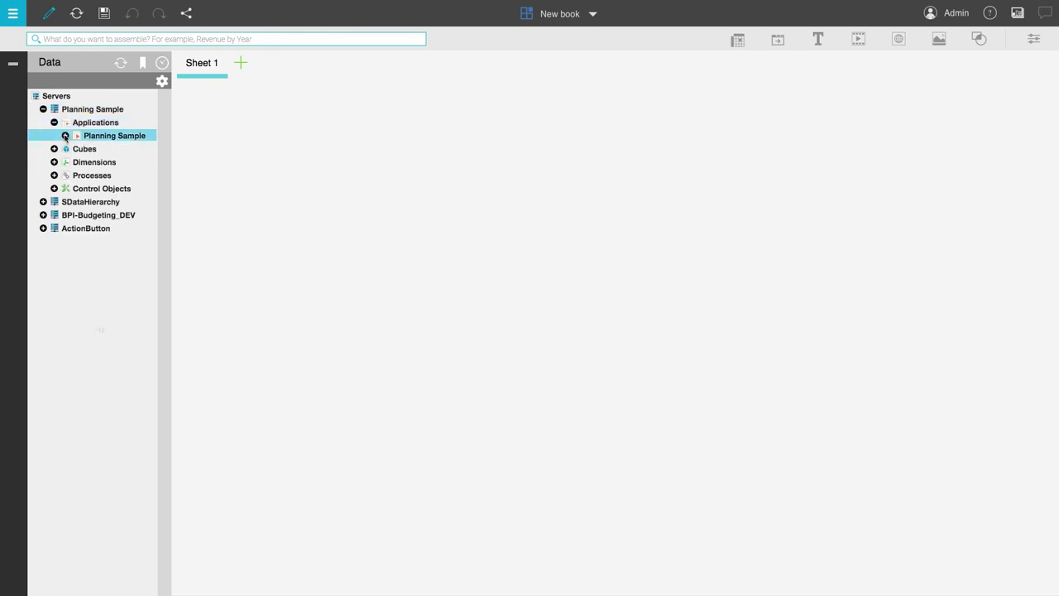
{"action": "left_click", "coordinate": [102, 150]}
{"action": "left_click_drag", "start_coordinate": [172, 147], "coordinate": [261, 103]}
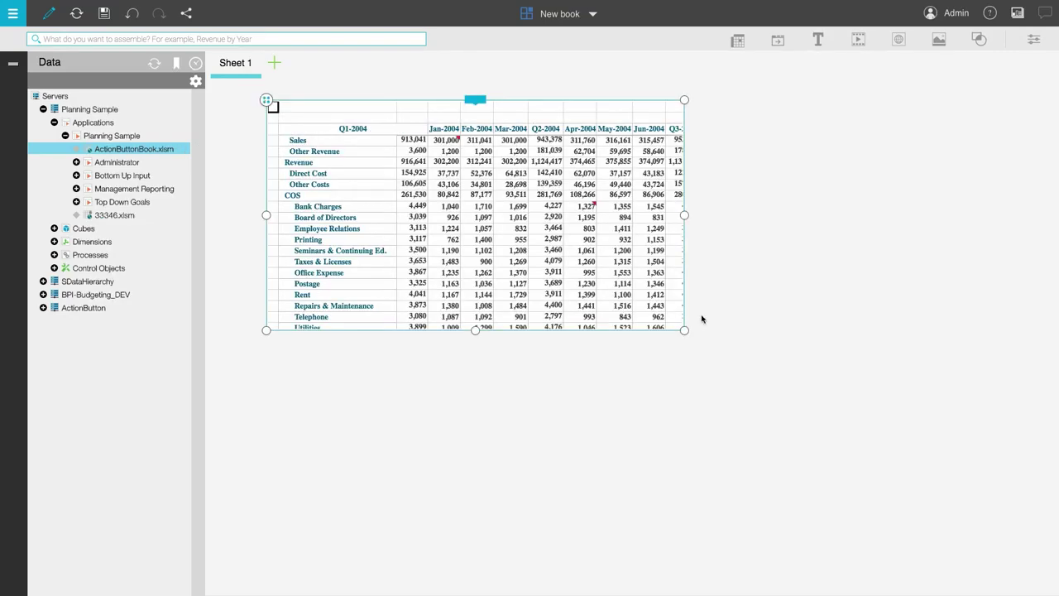
{"action": "left_click_drag", "start_coordinate": [684, 330], "coordinate": [1031, 508]}
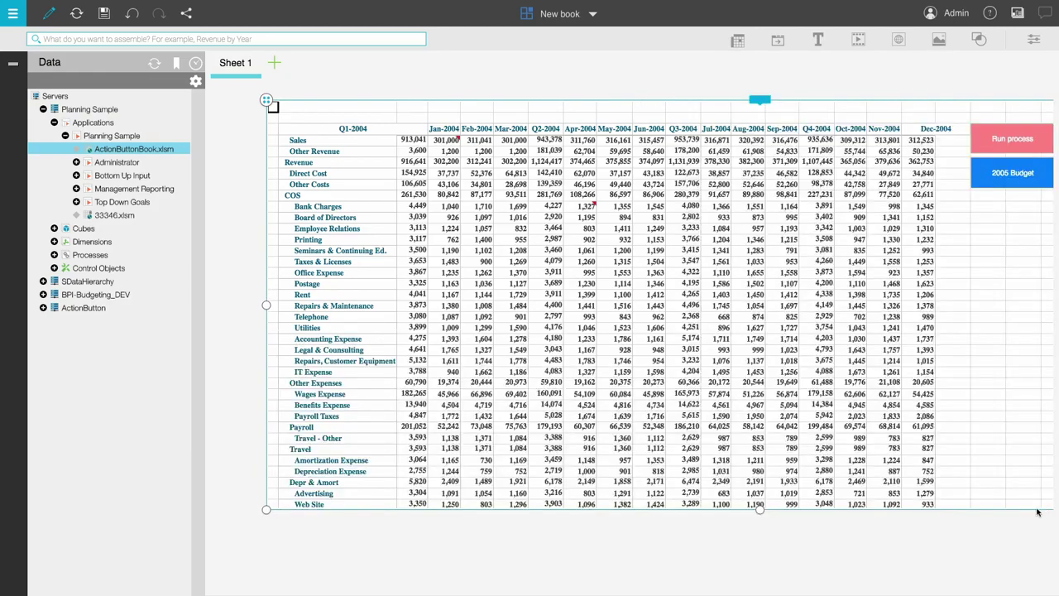